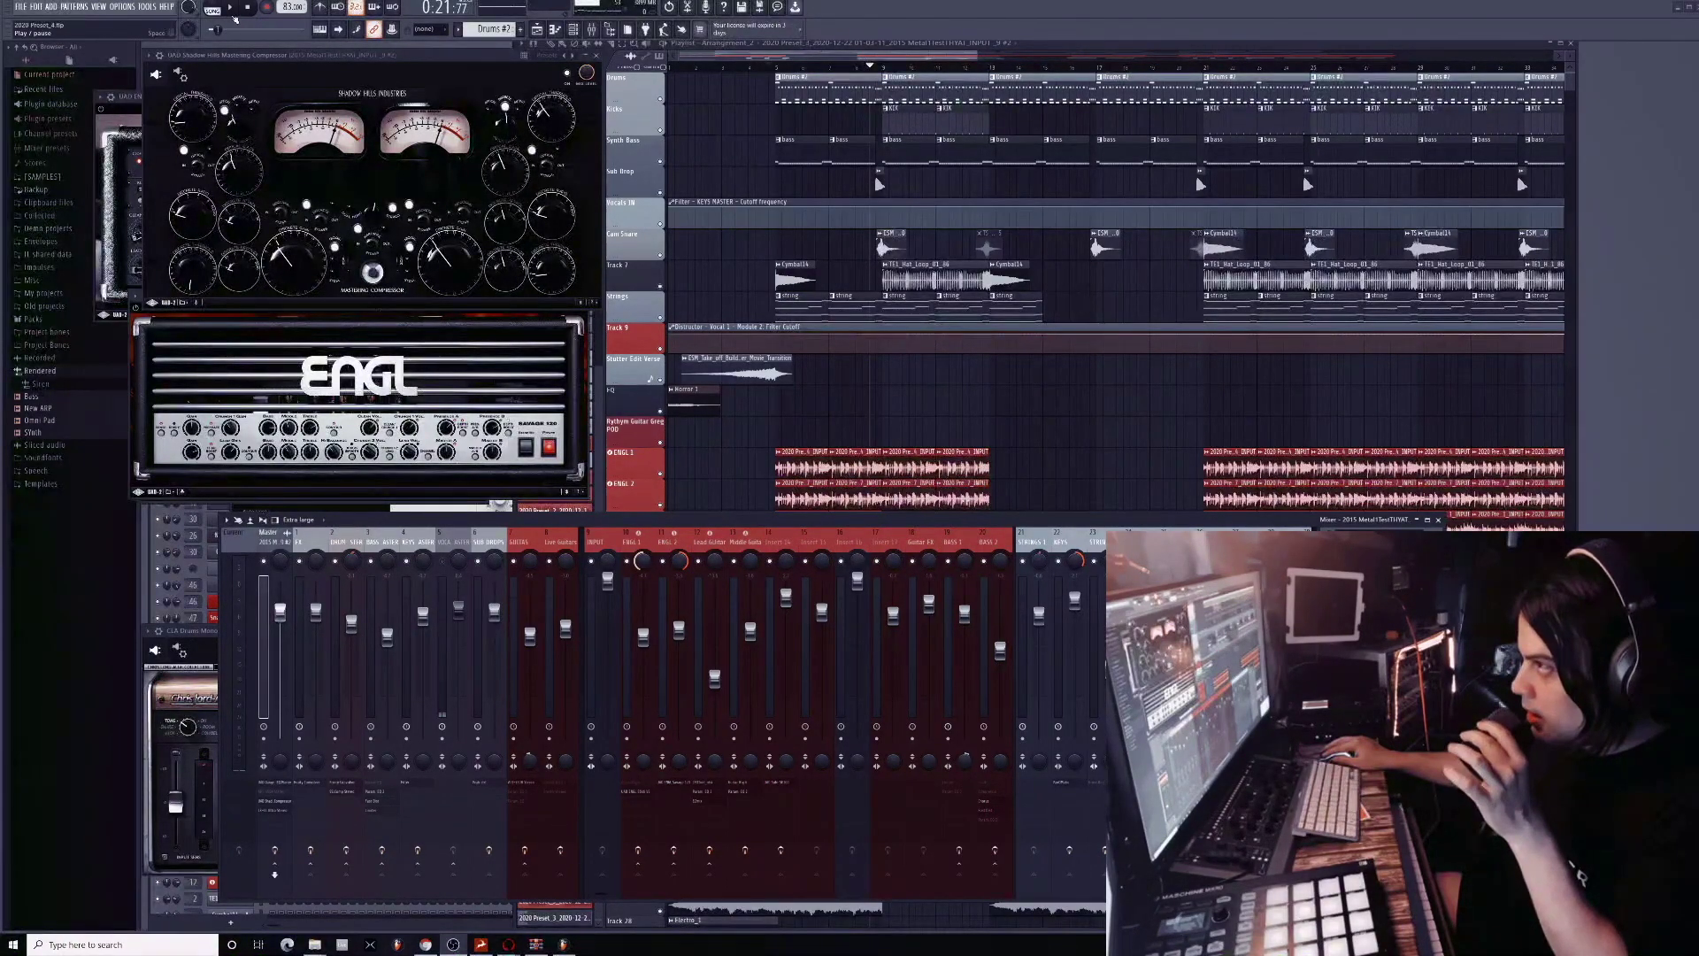
# Step: Start playback of the FL Studio arrangement from the transport
pyautogui.click(232, 9)
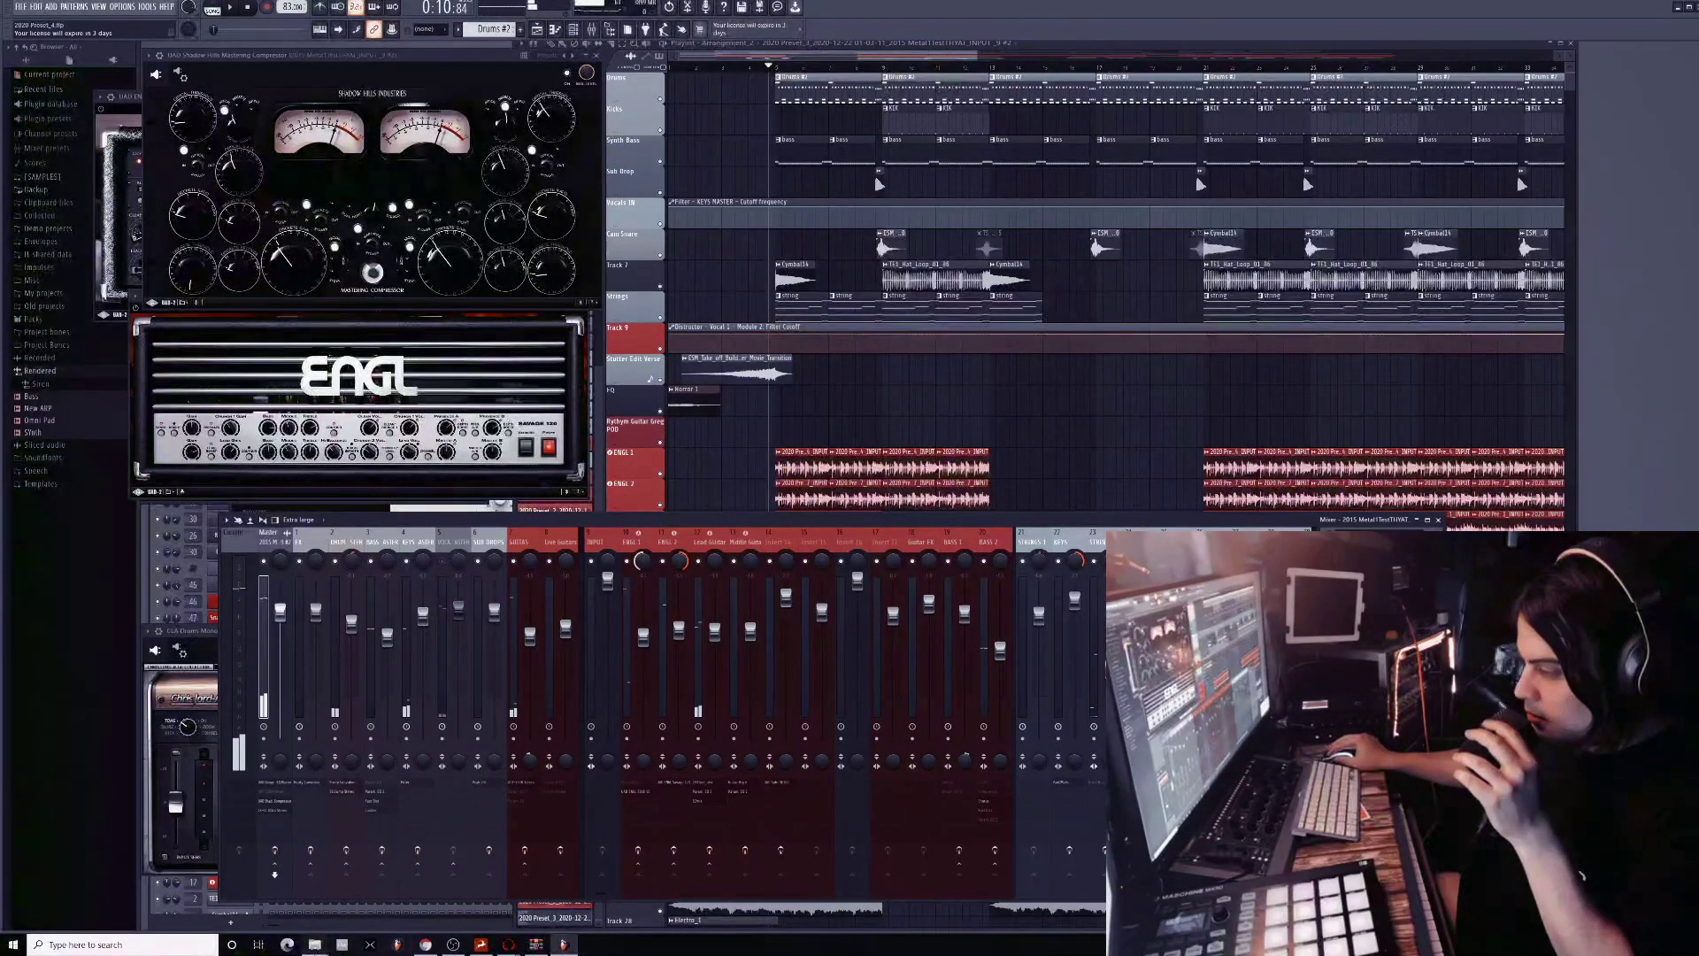
# Step: Play '2020 Preset_2_2.mp3' from New Songs 2020 in VLC, then stop and close it
pyautogui.click(315, 944)
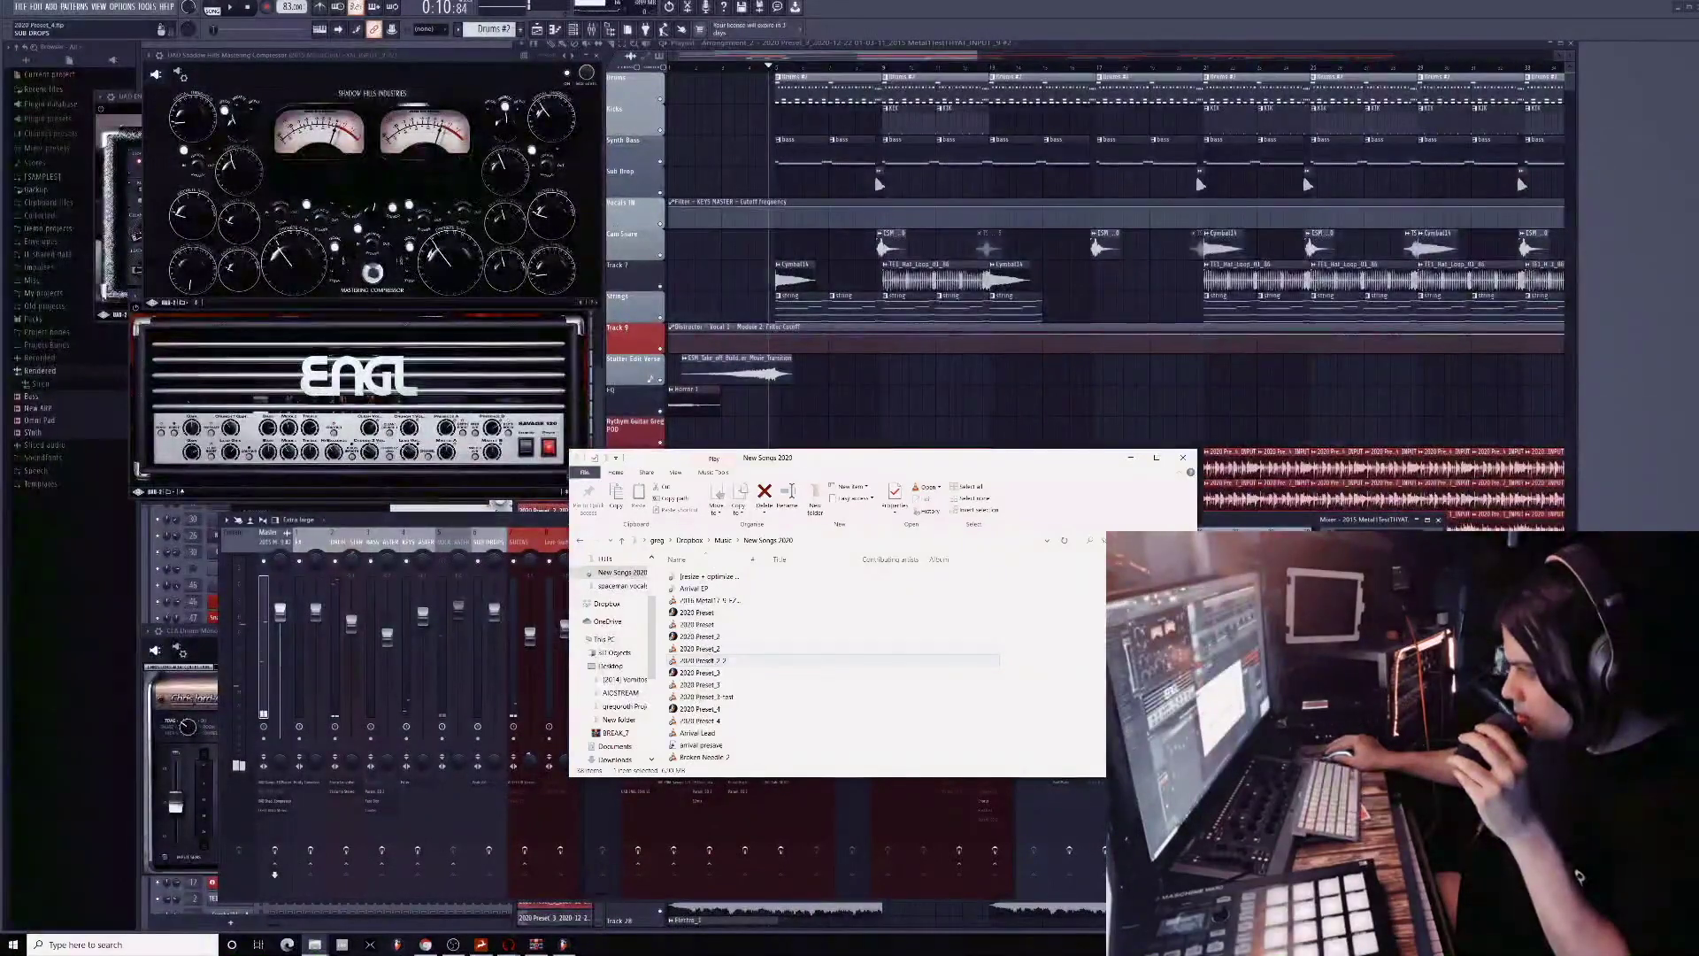
pyautogui.doubleClick(701, 661)
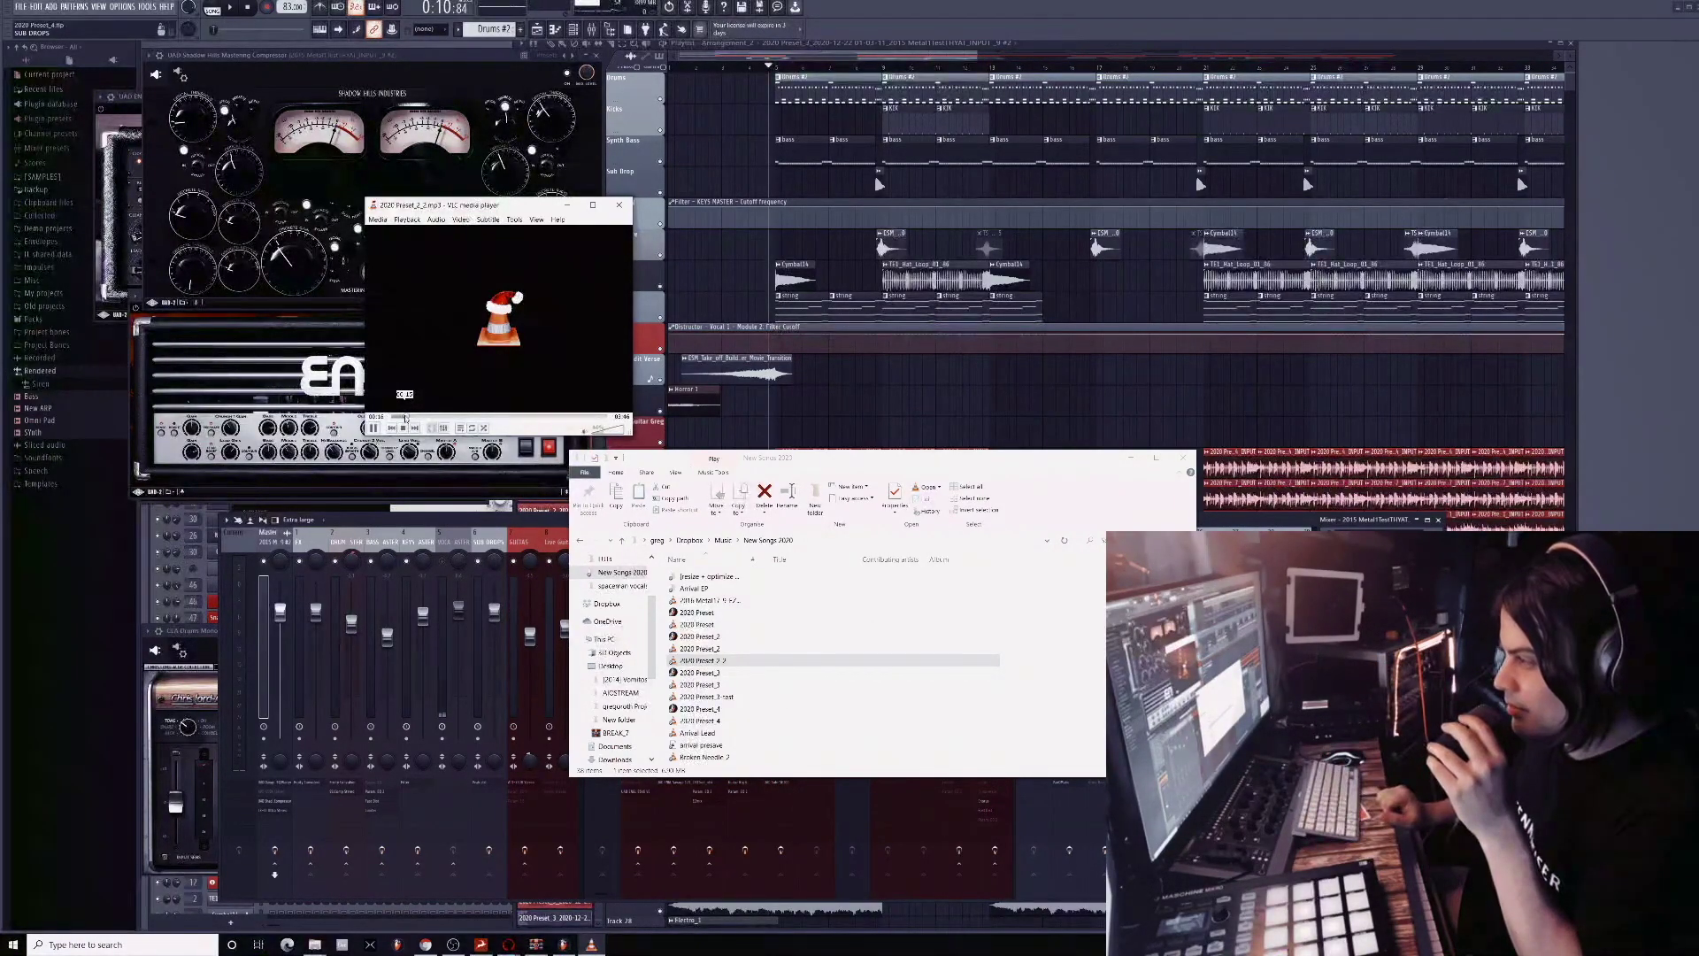
pyautogui.click(601, 422)
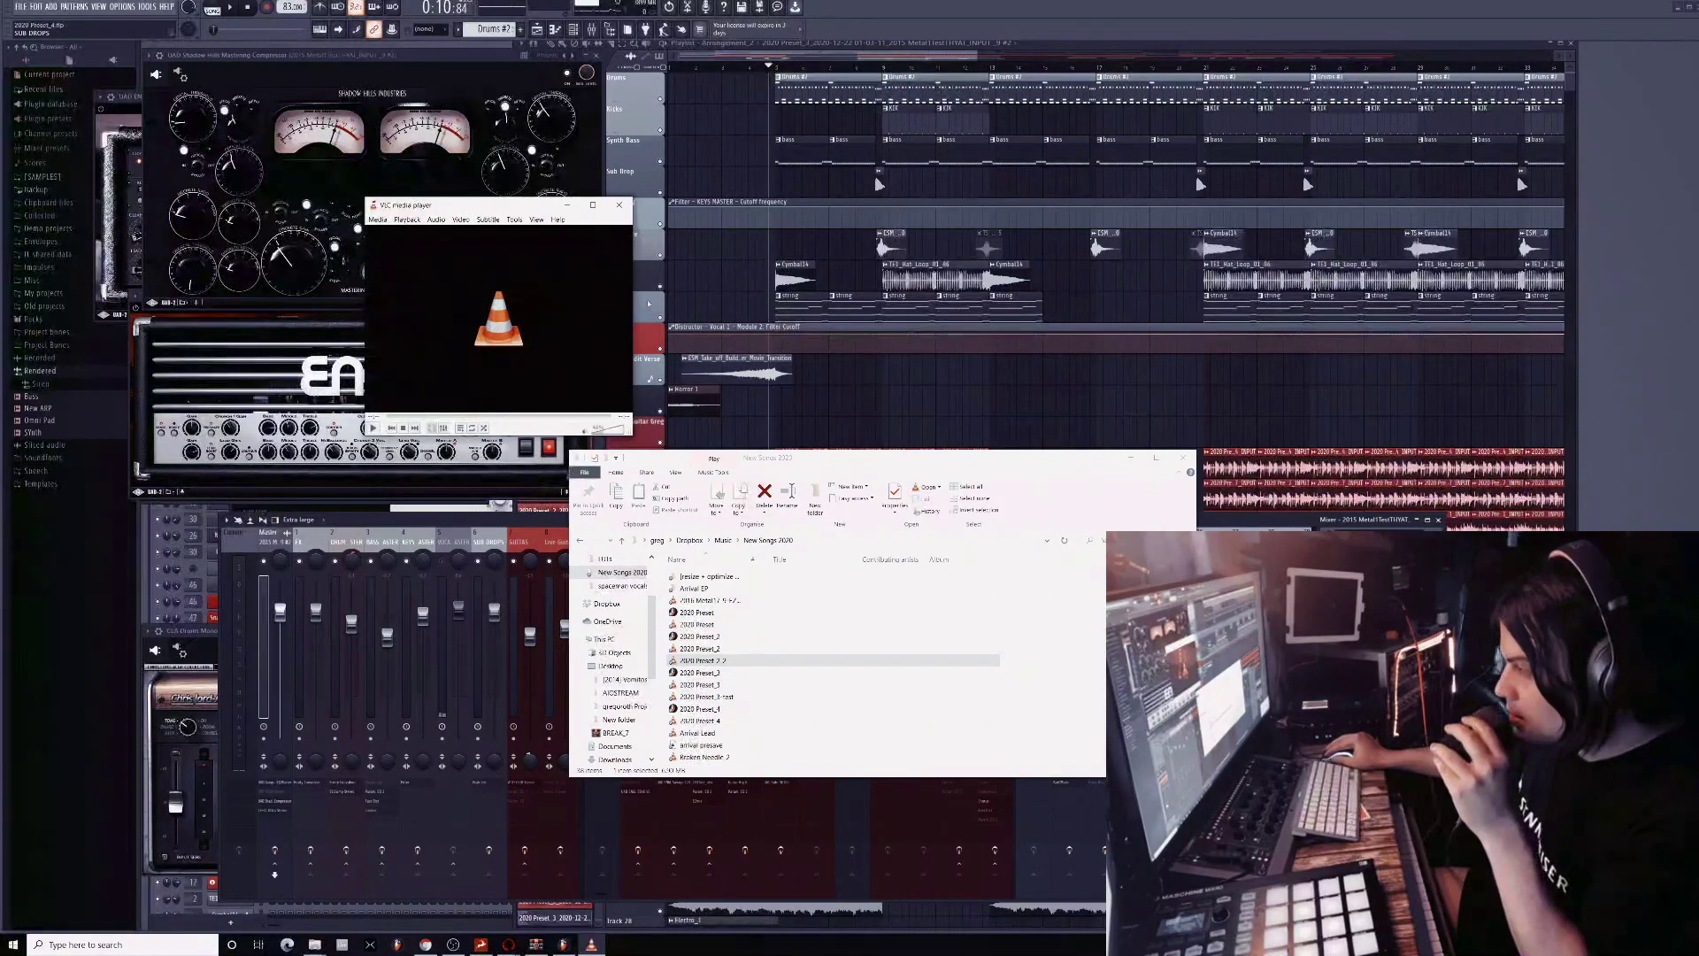
pyautogui.click(618, 205)
# Step: Set the mixer's plugin delay compensation to Automatic
pyautogui.click(1185, 456)
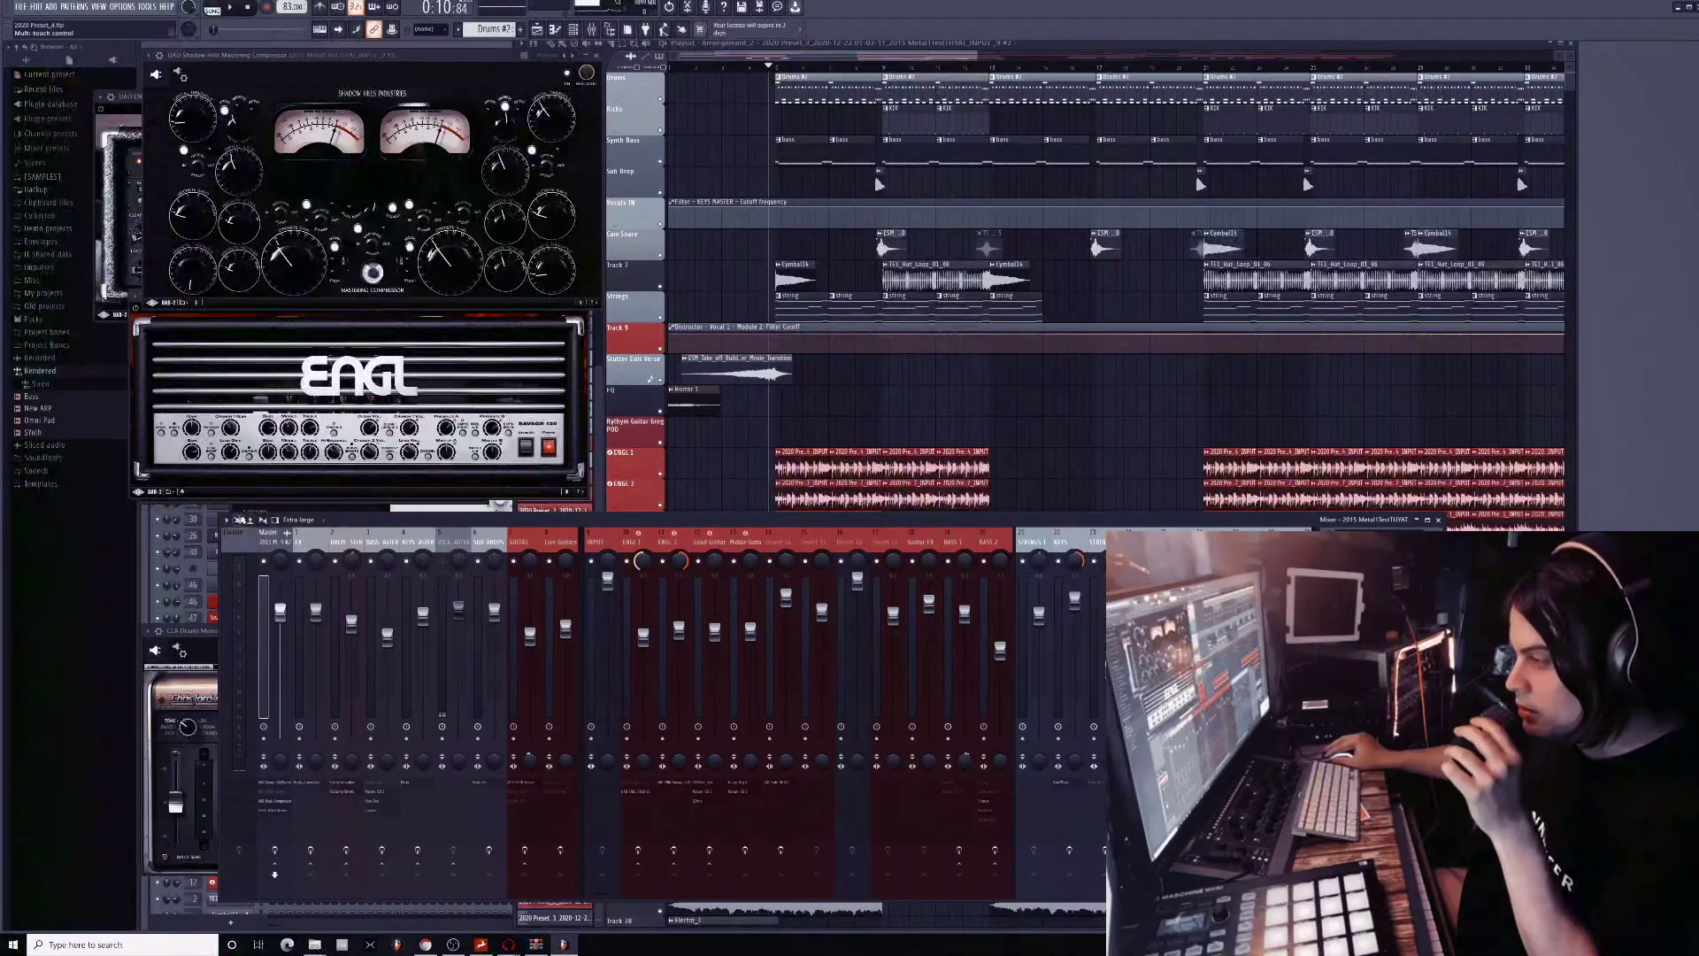
pyautogui.click(235, 522)
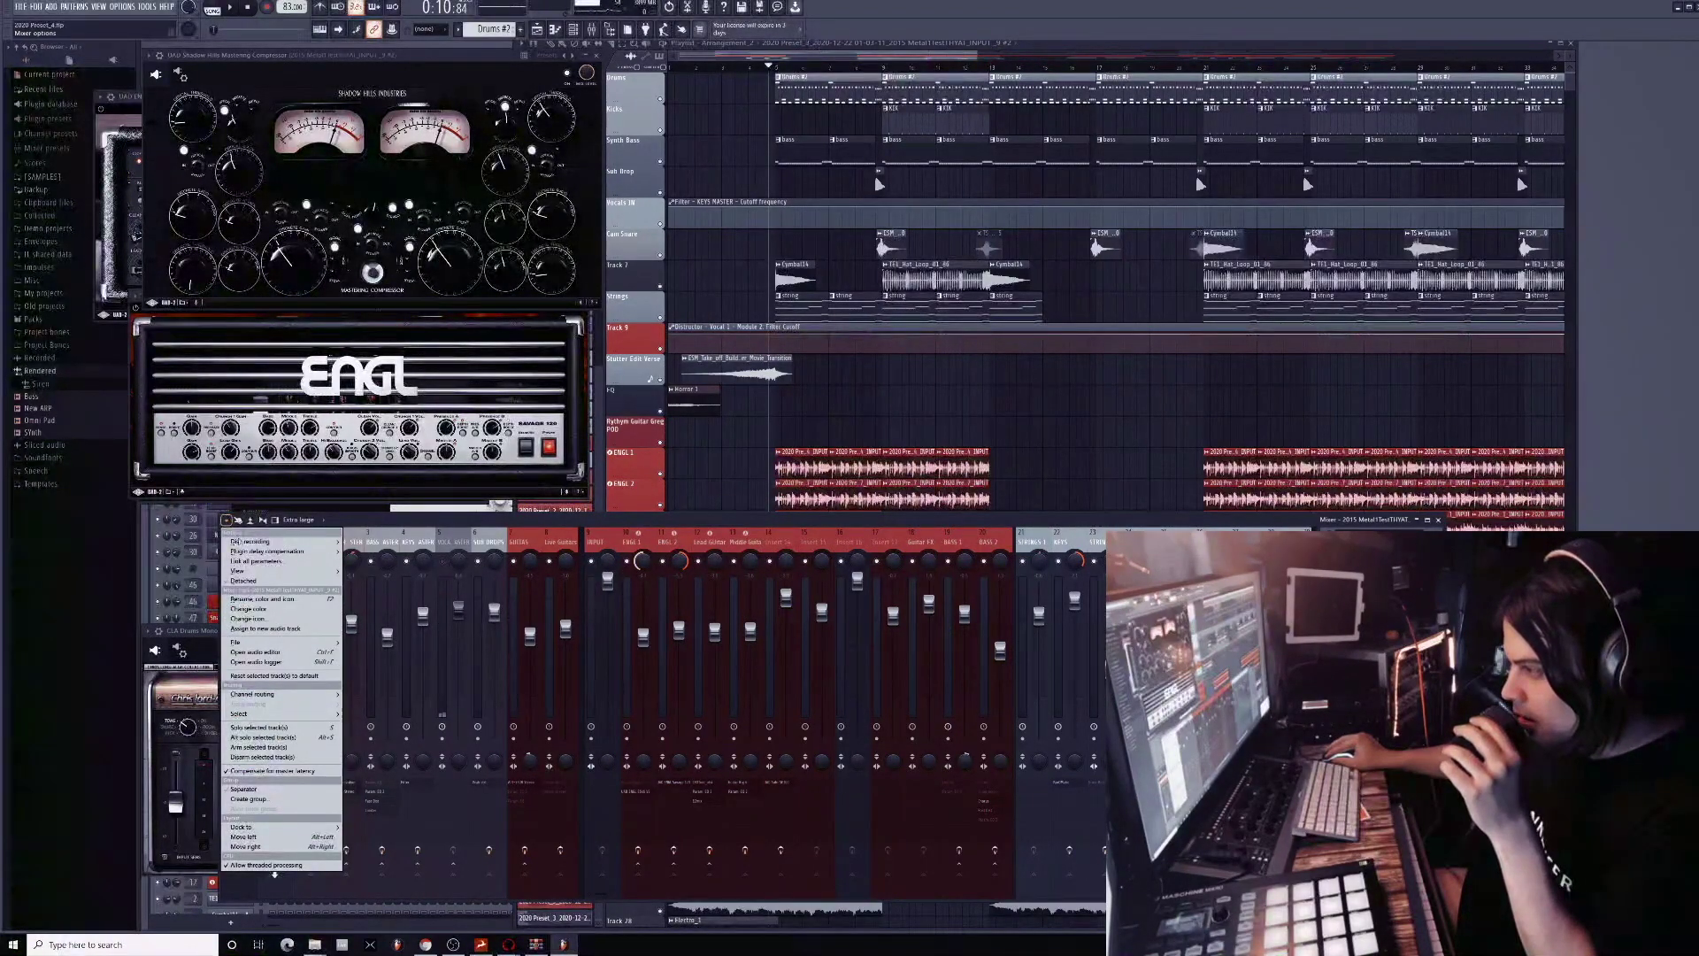
pyautogui.moveTo(273, 552)
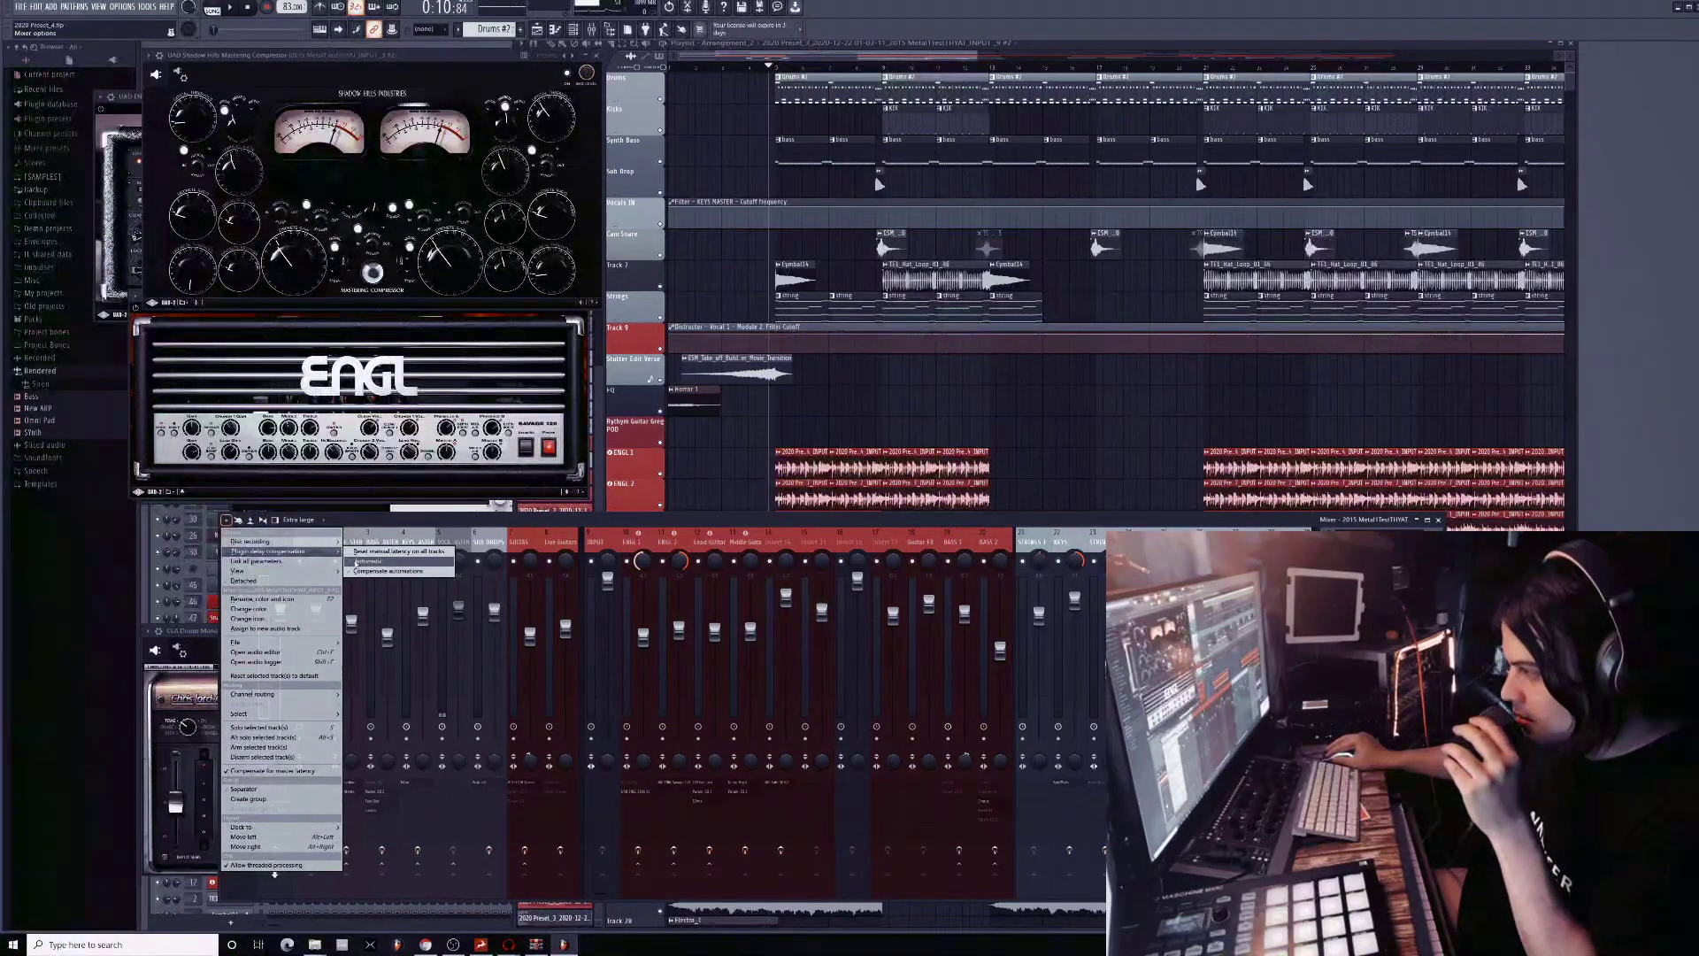
pyautogui.click(367, 560)
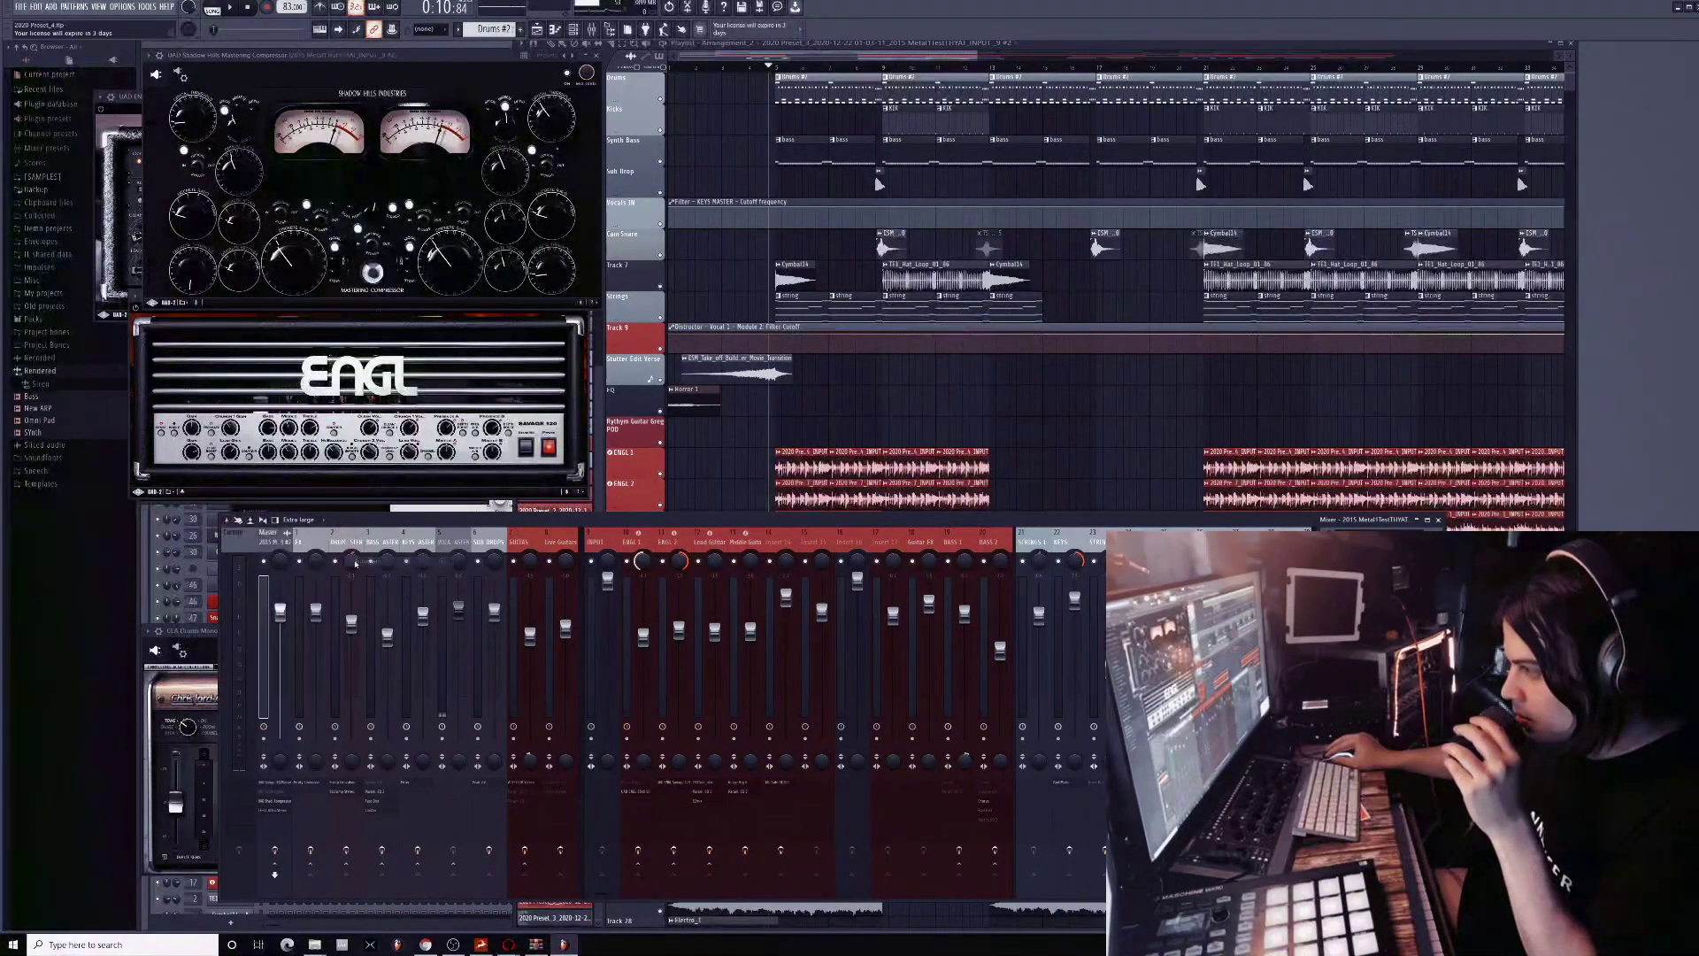
# Step: Reopen New Songs 2020 and play '2020 Preset_4.mp3' in VLC
pyautogui.click(314, 945)
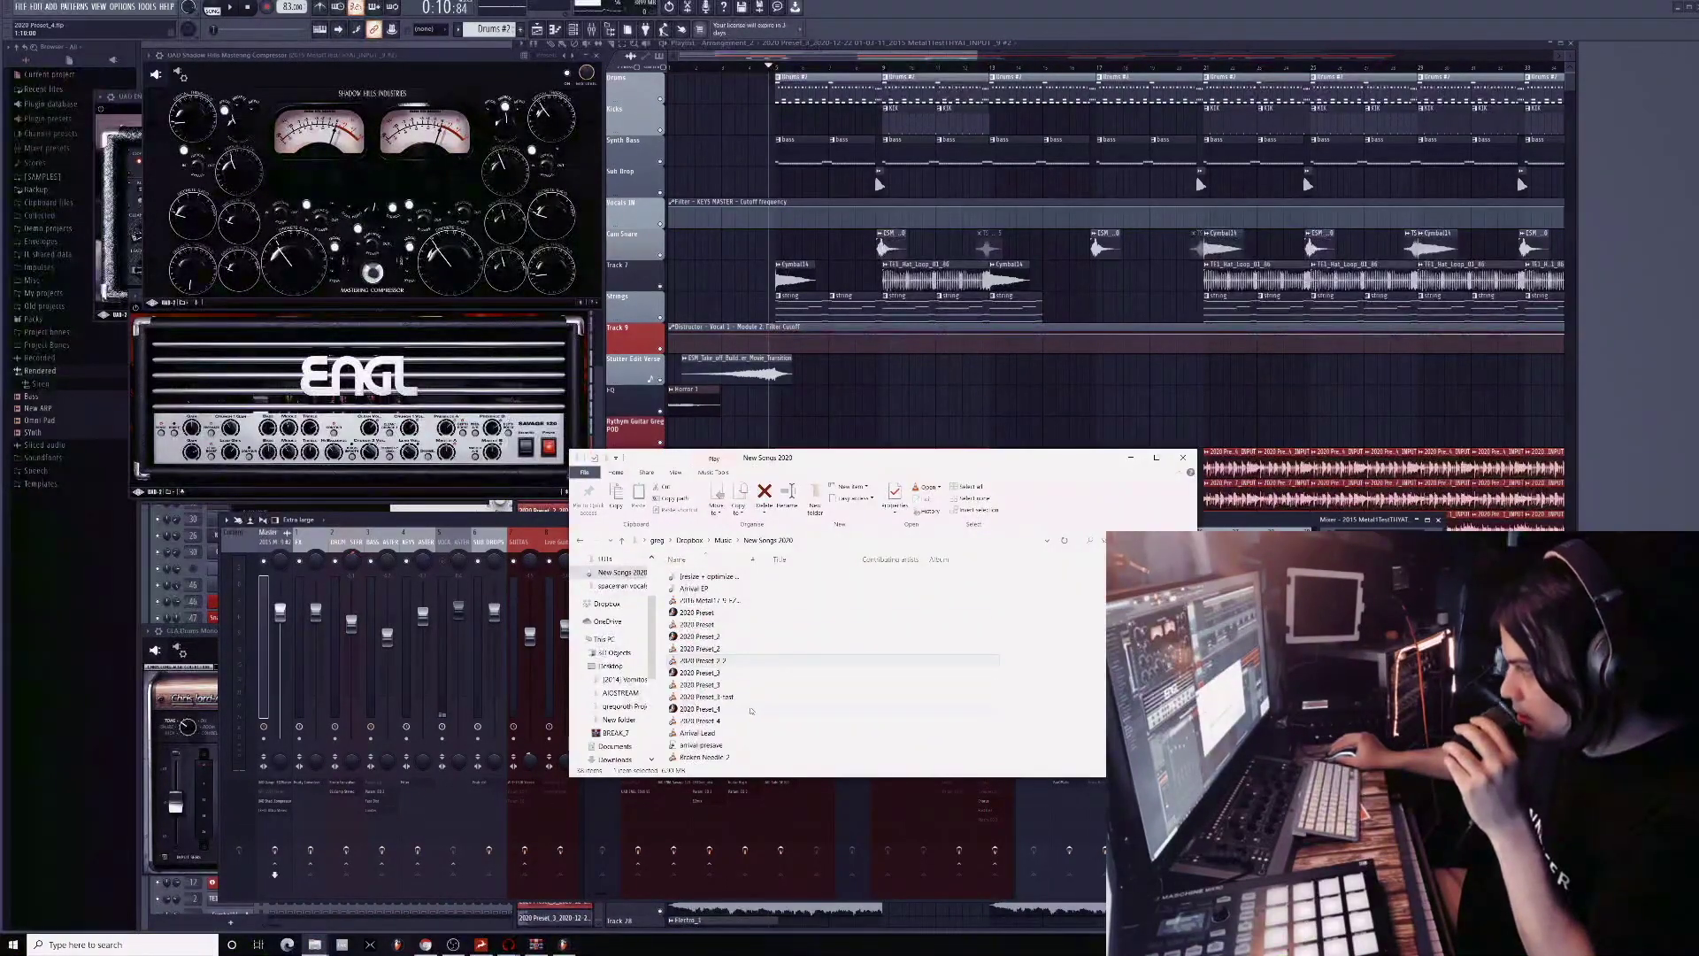
pyautogui.doubleClick(703, 720)
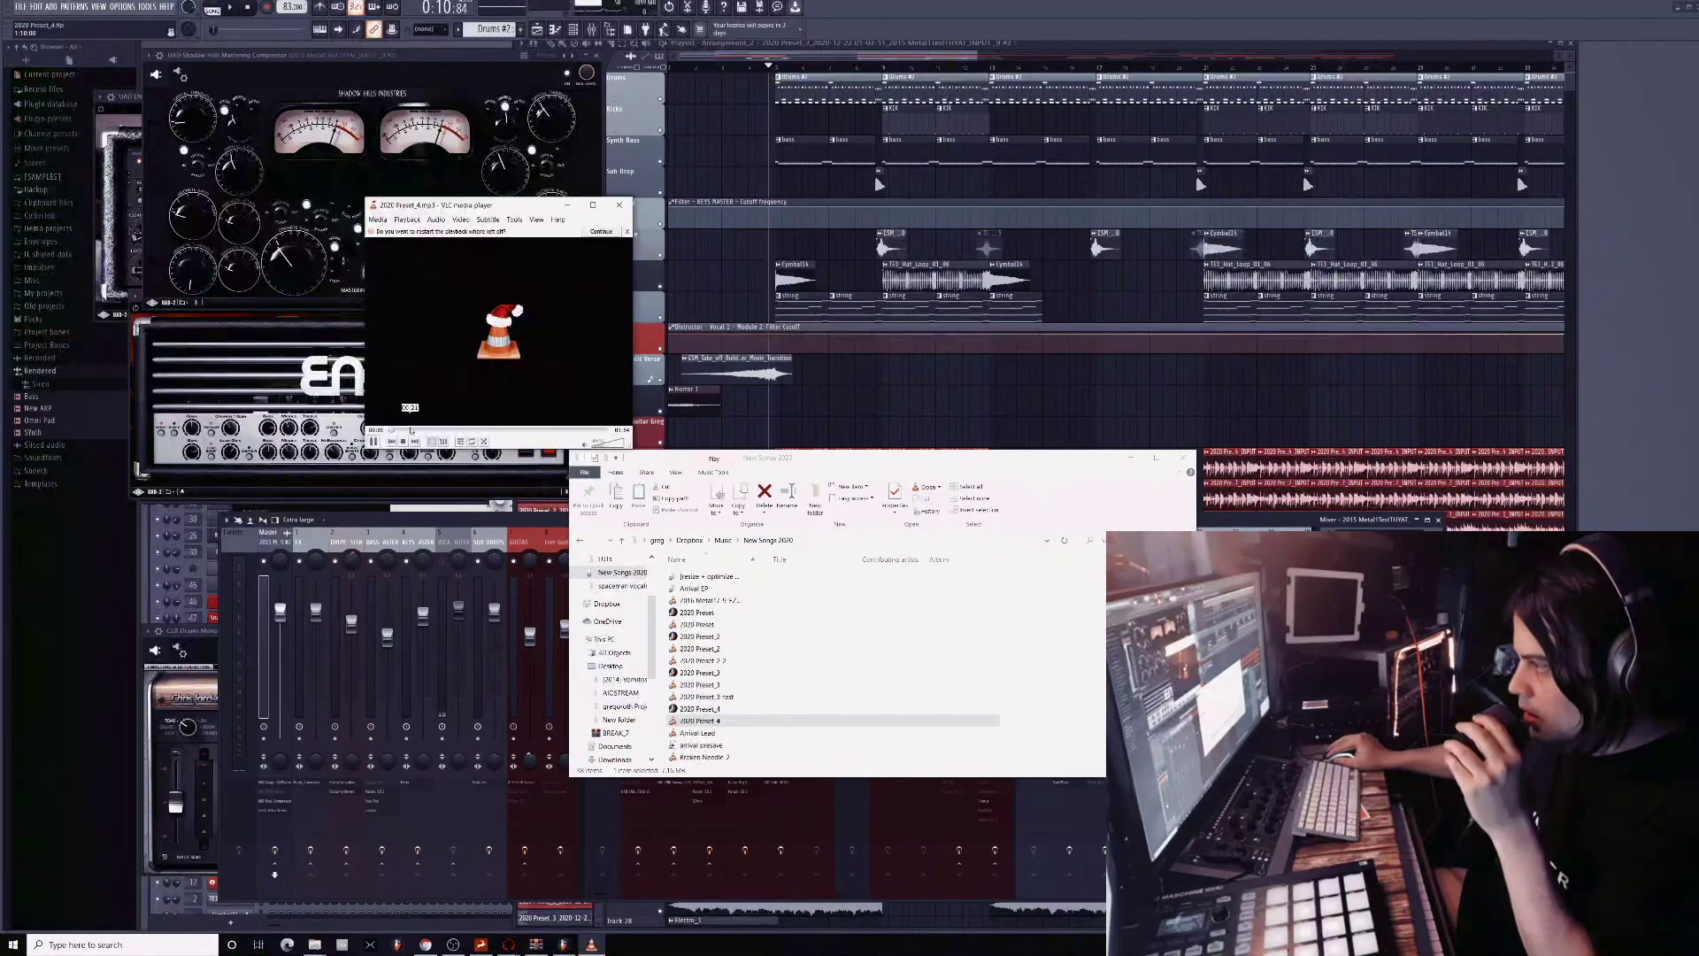